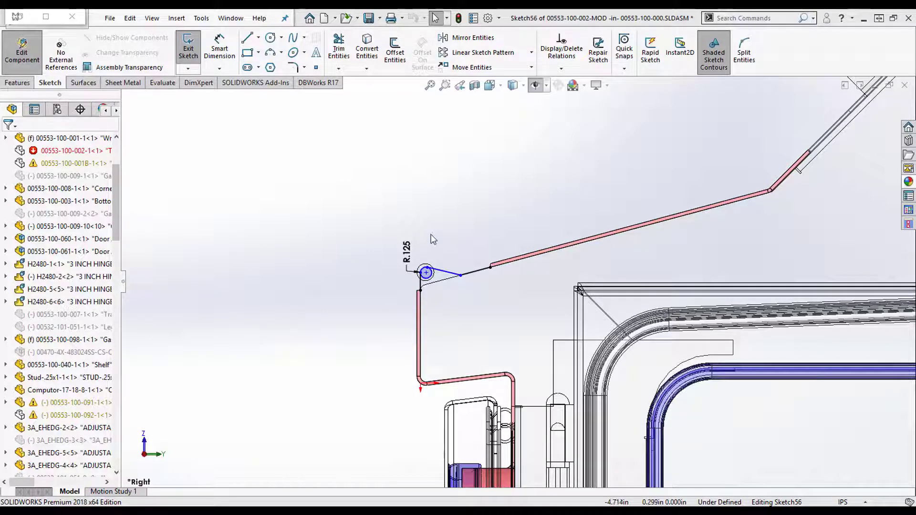
# Zoom in on the R.125 circle and its tangent line in Sketch56.
pyautogui.scroll(-5, 428, 246)
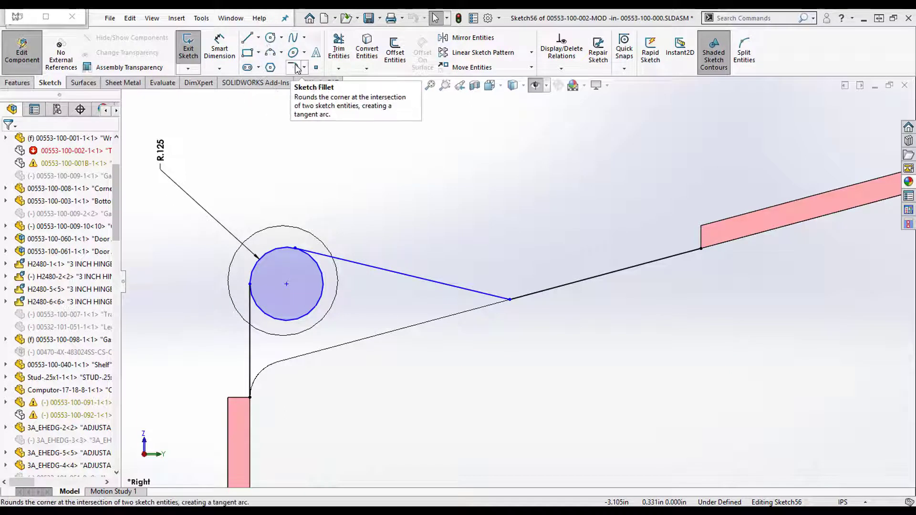
# Start a sketch fillet on the corner where the blue and black lines meet.
pyautogui.click(295, 67)
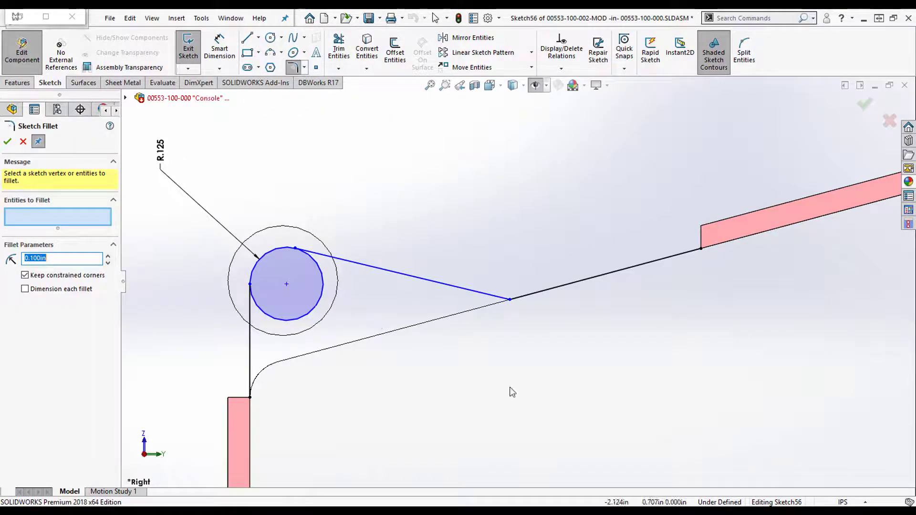
pyautogui.click(510, 299)
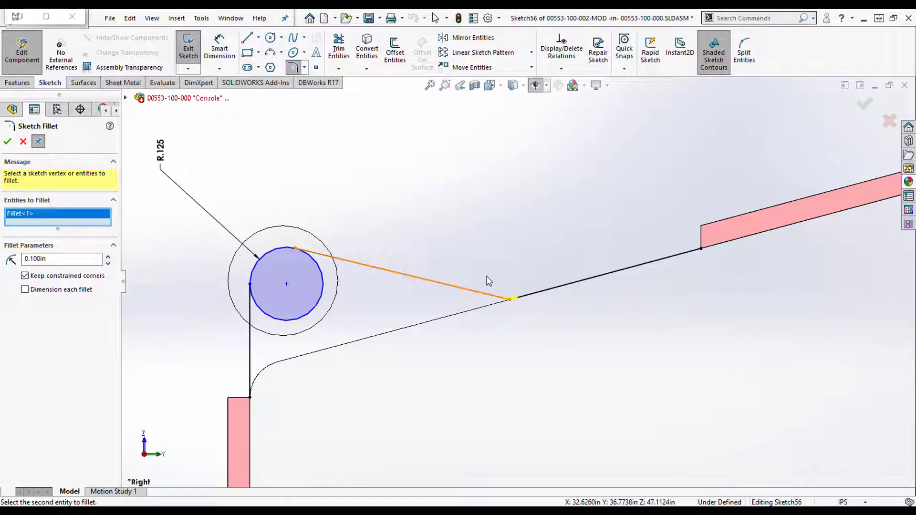
pyautogui.scroll(-5, 488, 292)
pyautogui.scroll(3, 515, 281)
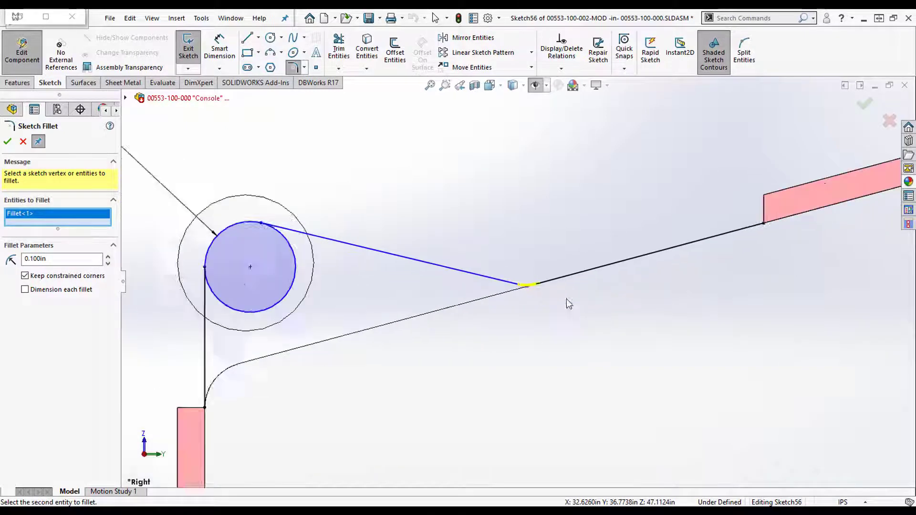
# Select the default 0.100in value in the Fillet Radius box.
pyautogui.click(75, 259)
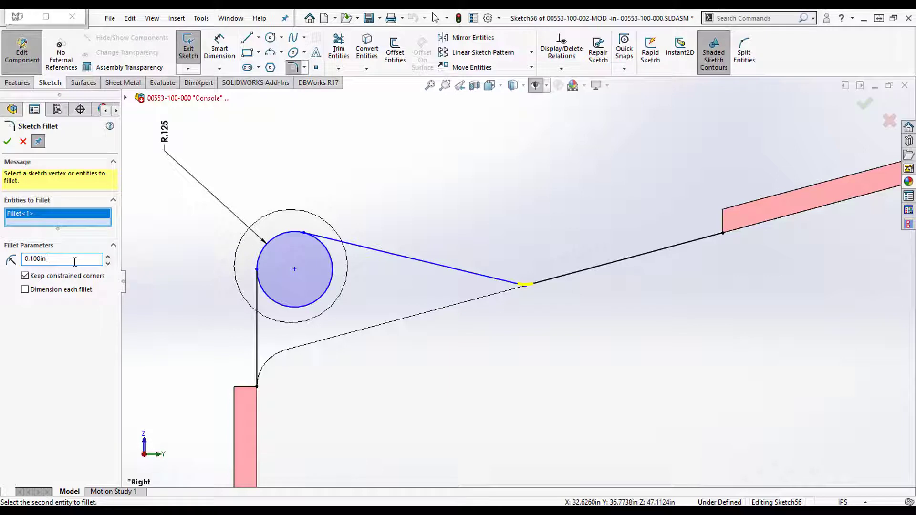
pyautogui.scroll(2, 629, 297)
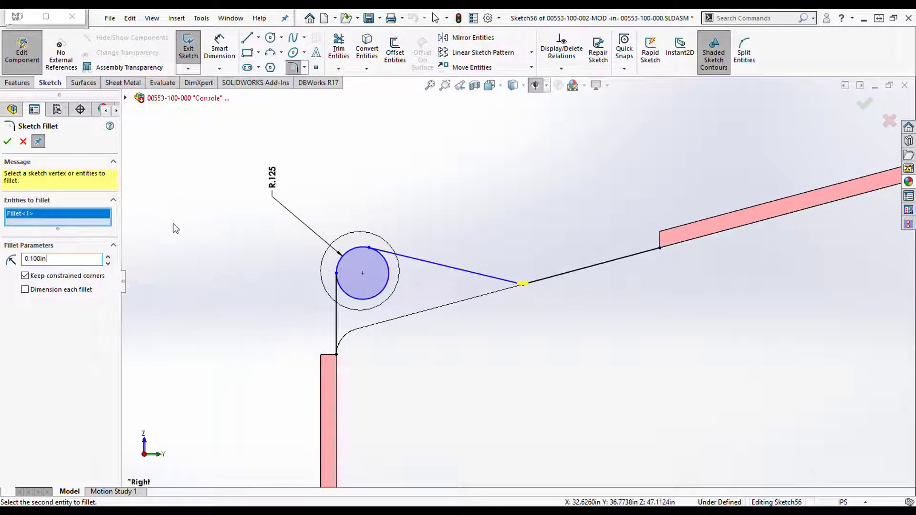
pyautogui.scroll(-5, 523, 294)
pyautogui.scroll(4, 544, 319)
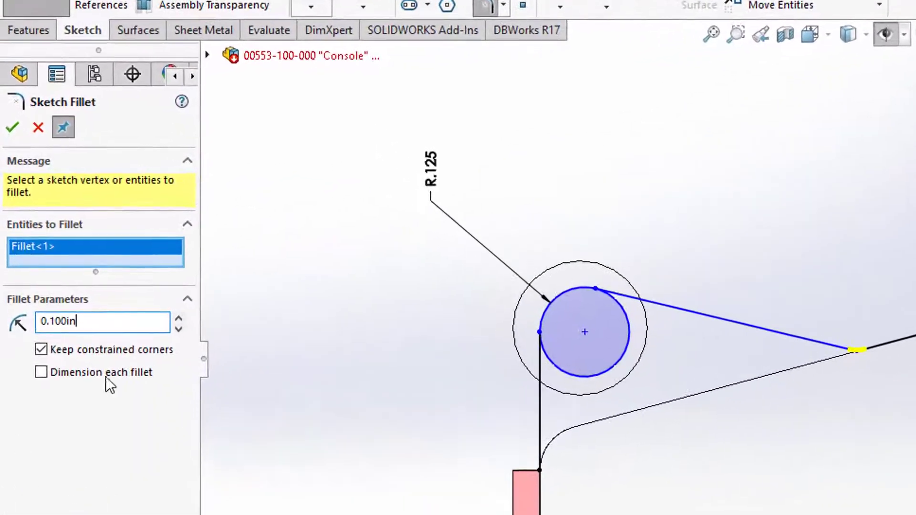
pyautogui.moveTo(113, 326); pyautogui.dragTo(10, 322)
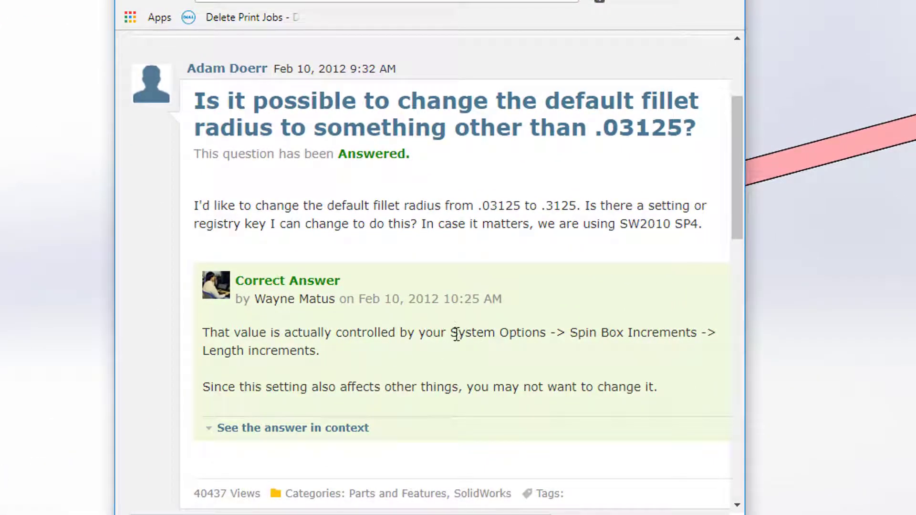
# Copy 'Spin Box Increments' from the forum answer and return to SOLIDWORKS.
pyautogui.moveTo(457, 332); pyautogui.dragTo(697, 336)
pyautogui.rightClick(652, 332)
pyautogui.click(700, 343)
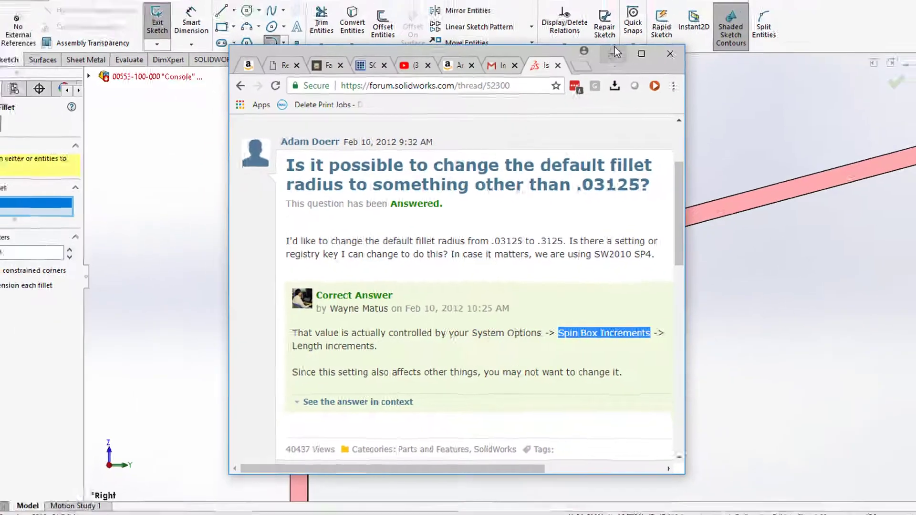
pyautogui.click(614, 46)
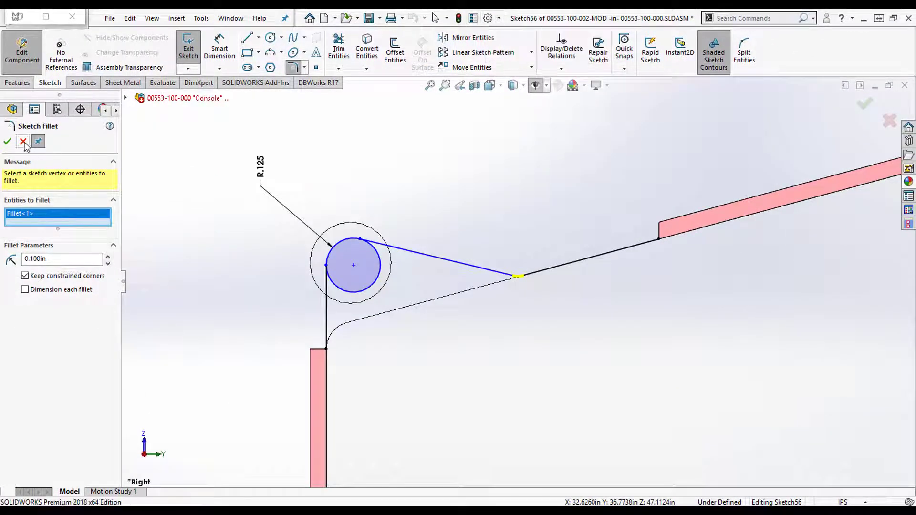
# Cancel the pending sketch fillet and open System Options.
pyautogui.click(23, 141)
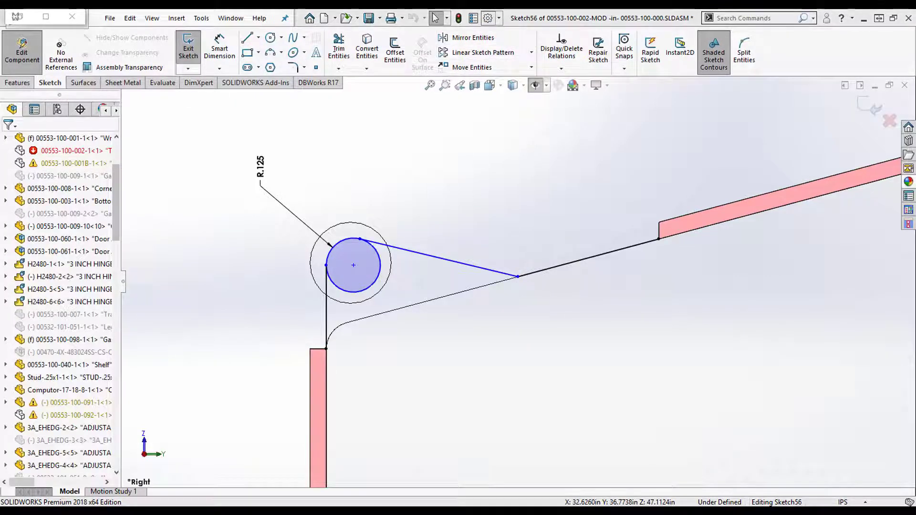
pyautogui.click(487, 18)
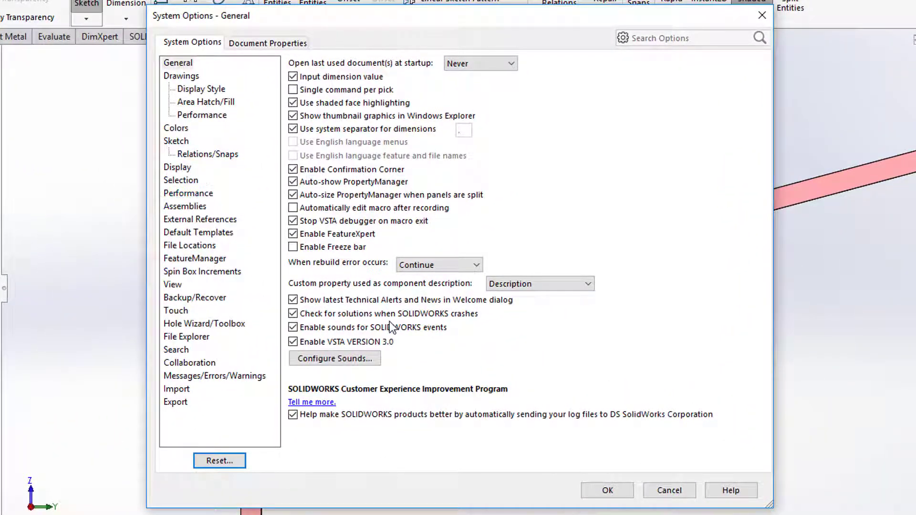
pyautogui.click(217, 272)
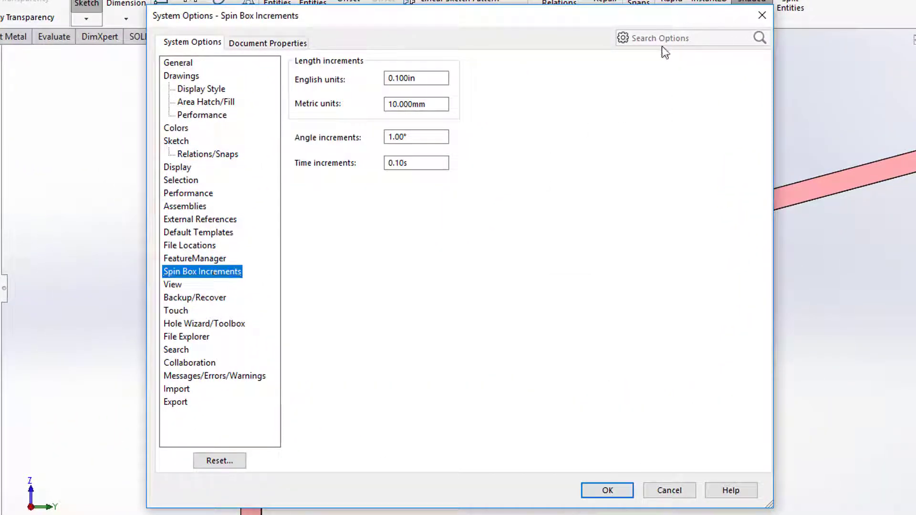
pyautogui.click(196, 115)
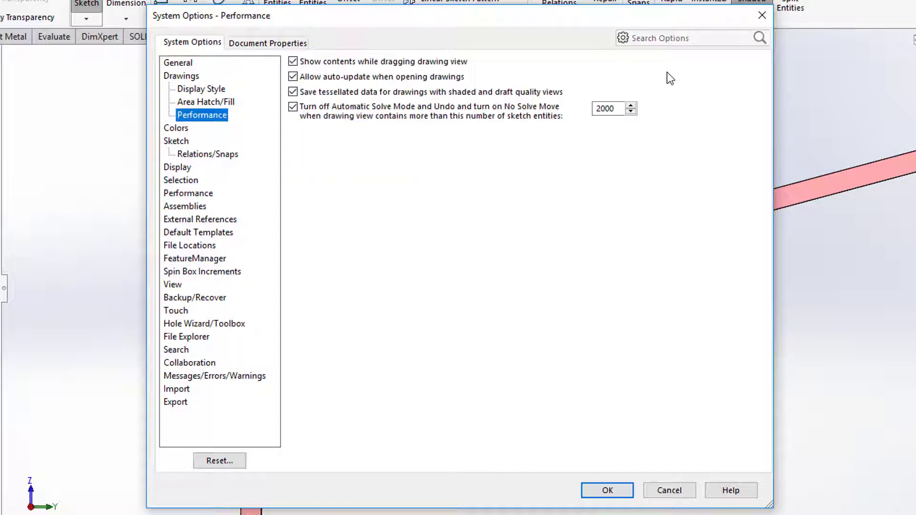
# Search for Spin Box Increments, set the English-units length increment to 0.125, and confirm.
pyautogui.click(657, 46)
pyautogui.write('Spin Box Increments')
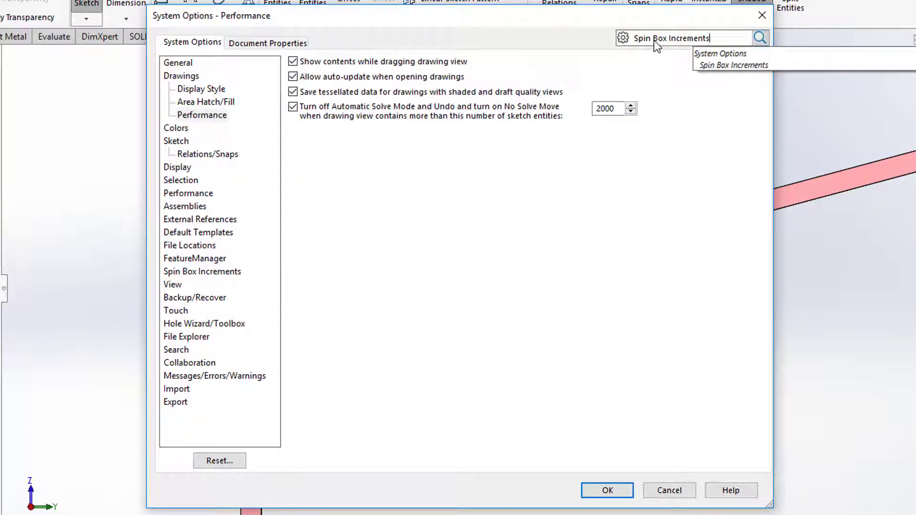
pyautogui.write('.')
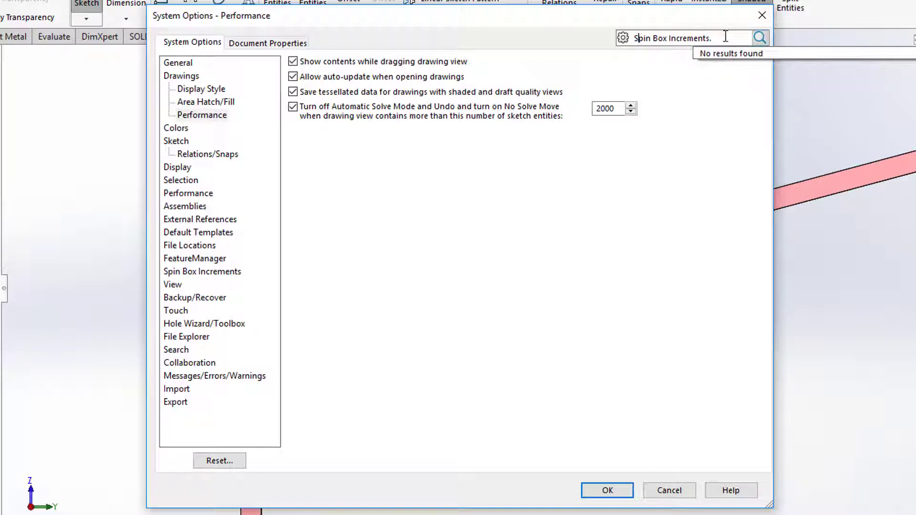
pyautogui.press('BackSpace')
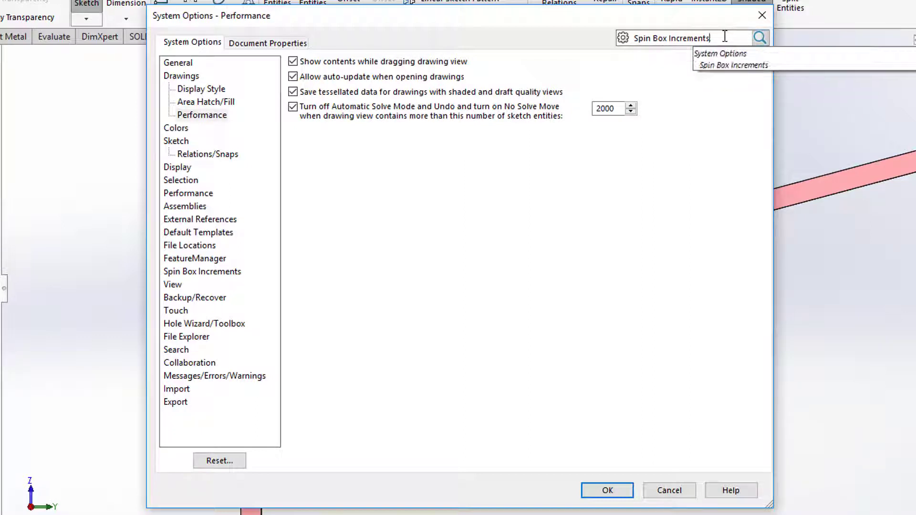
pyautogui.click(737, 66)
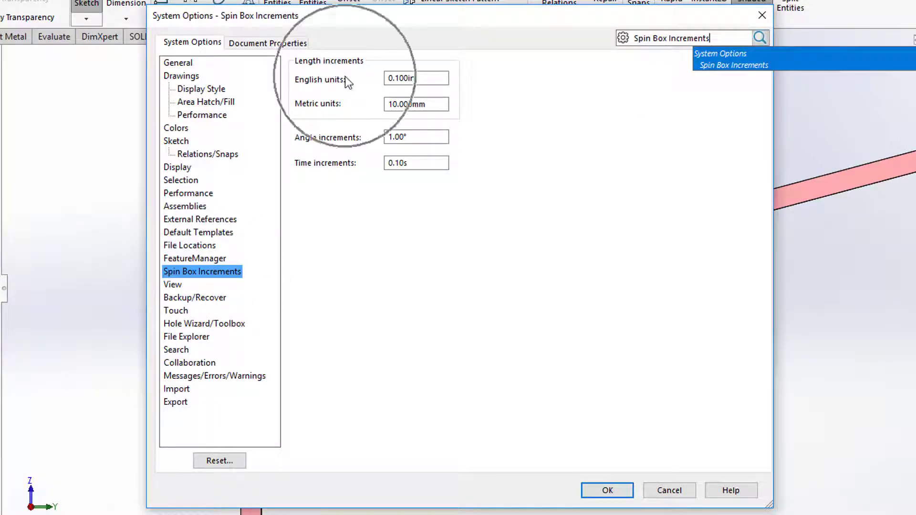
pyautogui.click(420, 82)
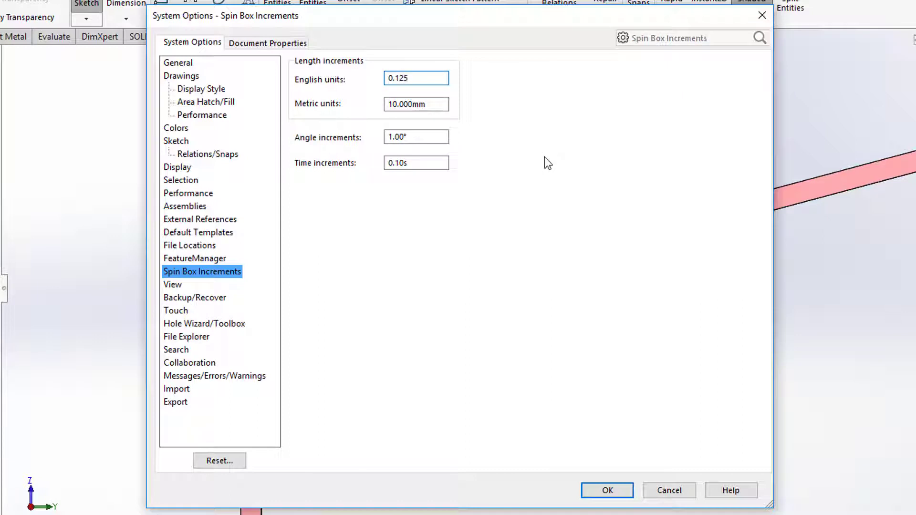
pyautogui.click(615, 490)
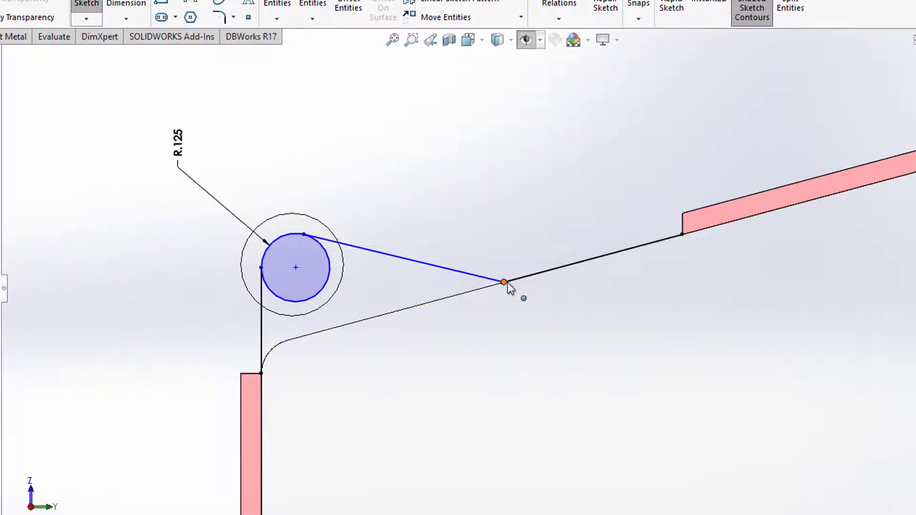
# Rerun Sketch Fillet, replace the 0.100in radius with .125, accept, then reopen System Options.
pyautogui.press('ctrl')
pyautogui.click(221, 14)
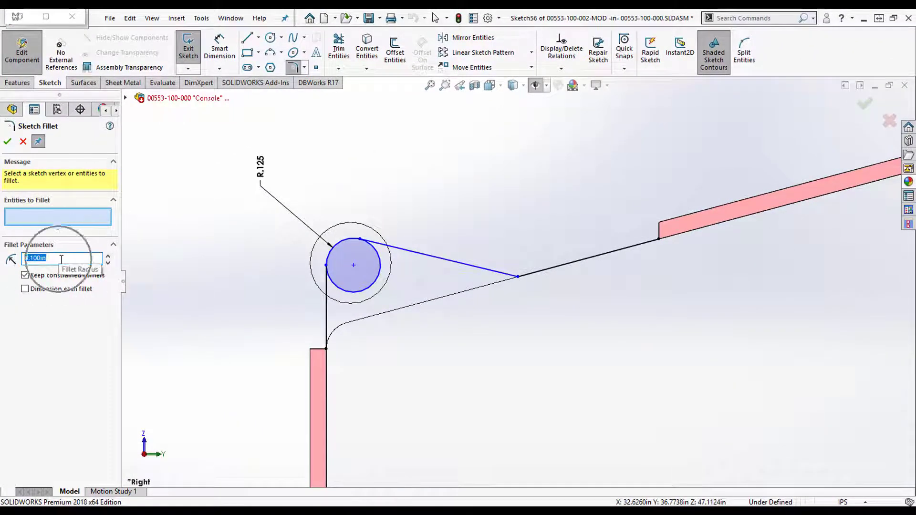
pyautogui.moveTo(59, 259); pyautogui.dragTo(3, 261)
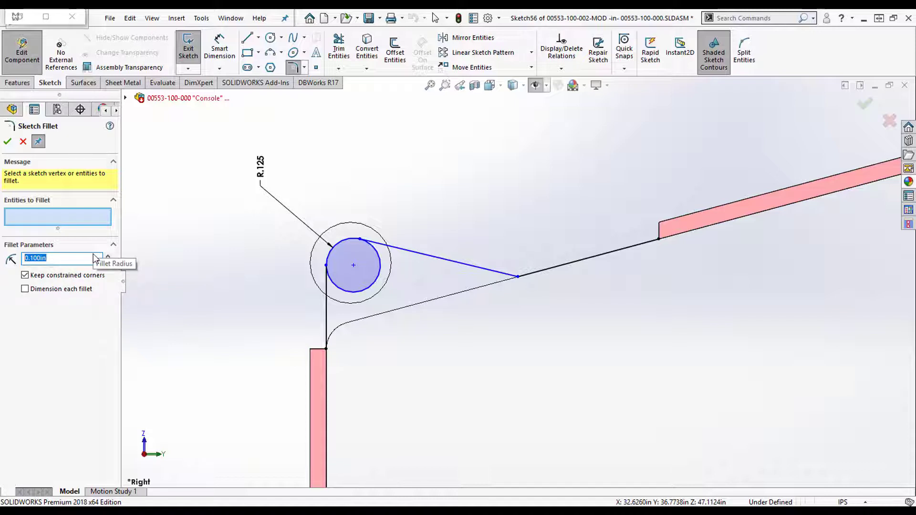
pyautogui.click(60, 259)
pyautogui.moveTo(73, 258); pyautogui.dragTo(16, 258)
pyautogui.write('.125')
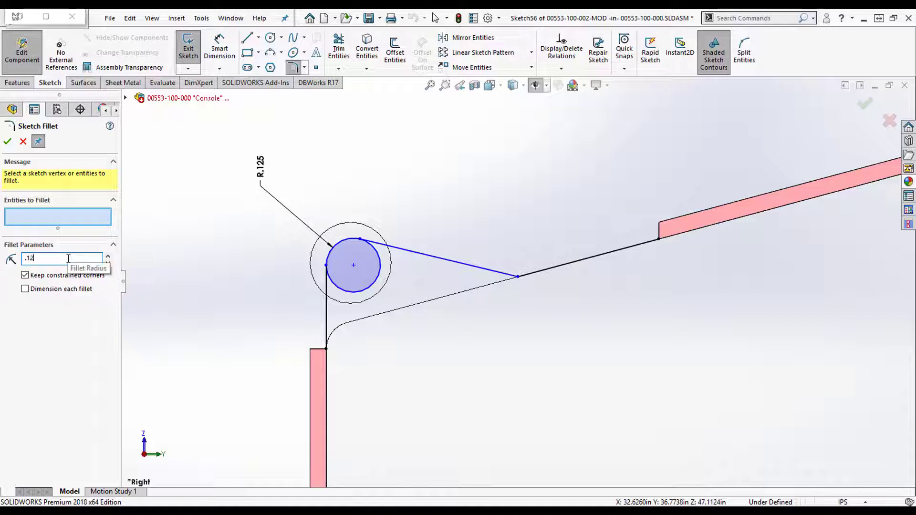
pyautogui.click(8, 142)
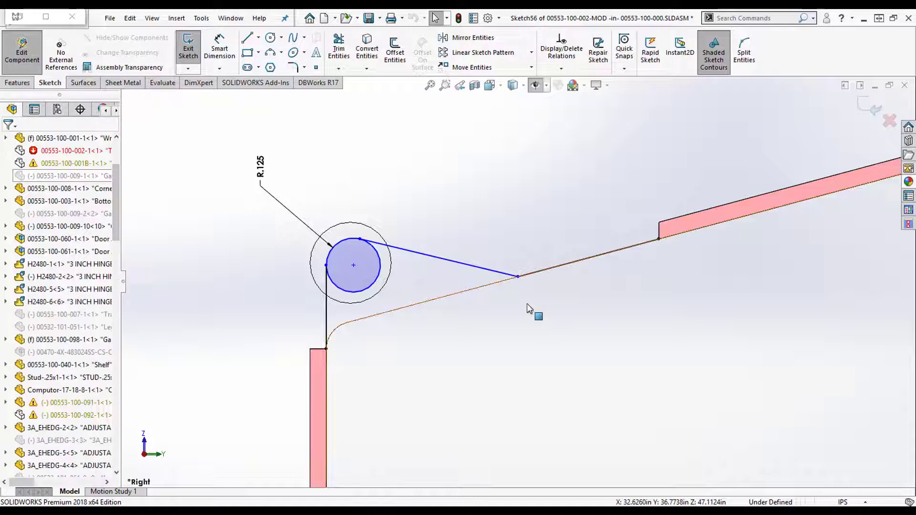
pyautogui.click(487, 18)
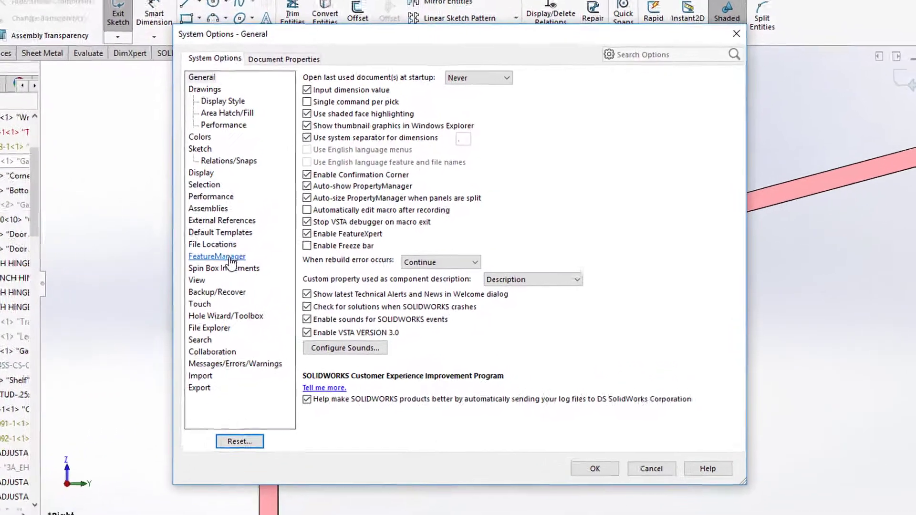
# Confirm the 0.125in English-units length increment on the Spin Box Increments page and close Options.
pyautogui.click(224, 268)
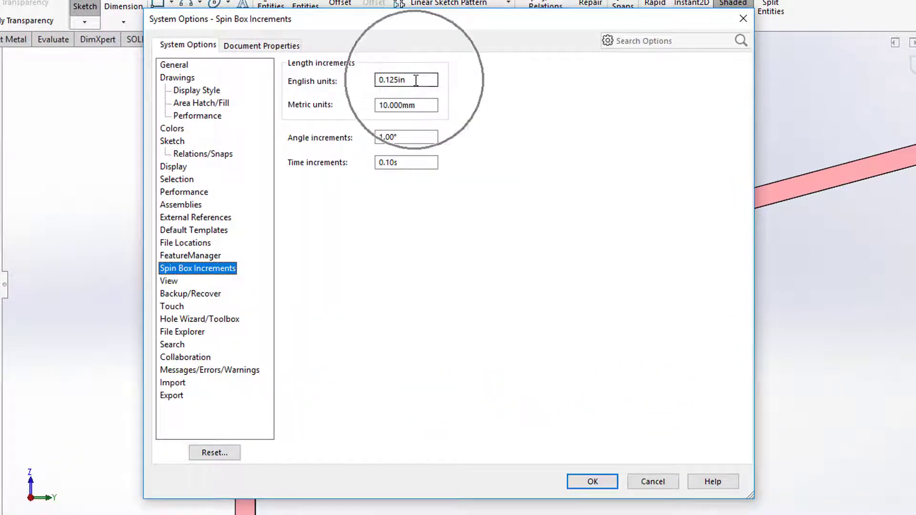
pyautogui.doubleClick(380, 81)
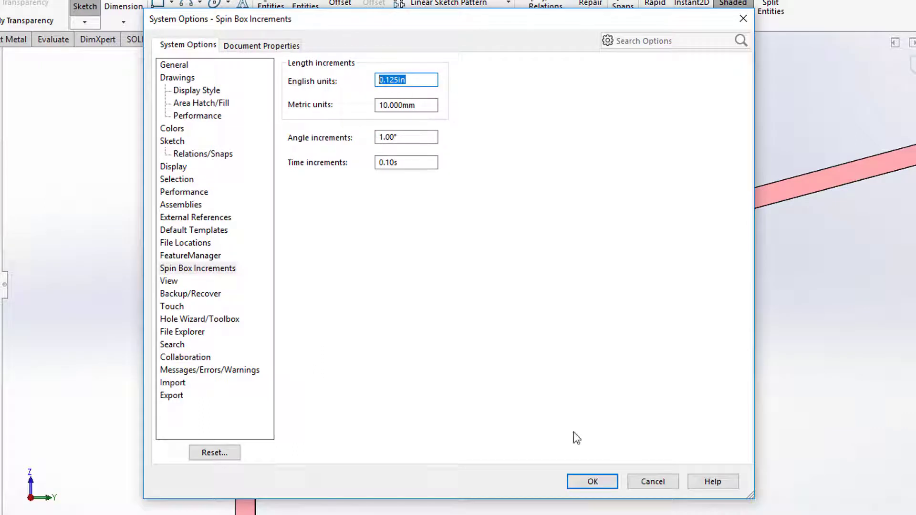
pyautogui.click(592, 482)
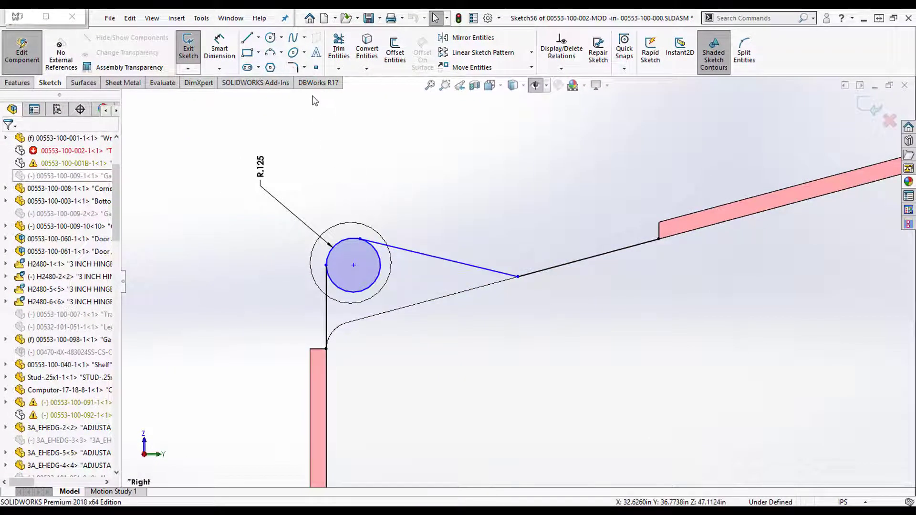
# Fillet the blue-black line corner with the new default R.125 radius, then zoom out.
pyautogui.click(293, 67)
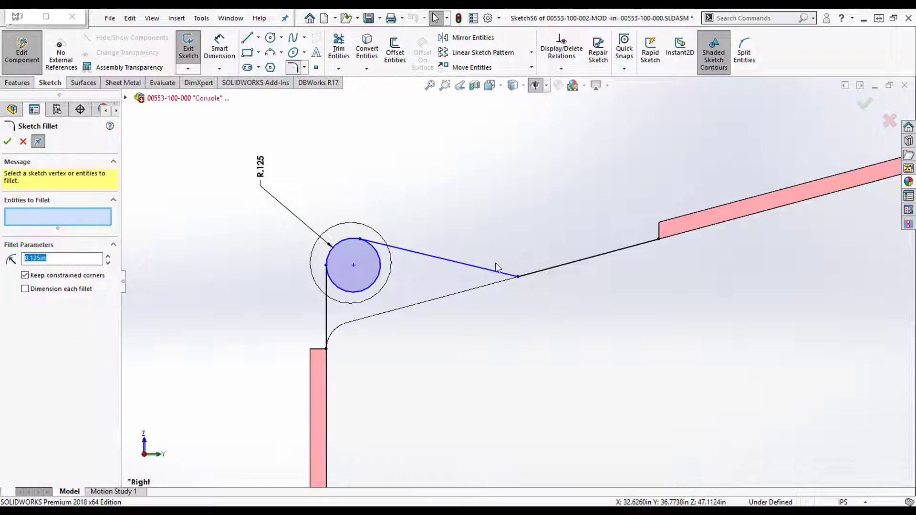
pyautogui.click(515, 279)
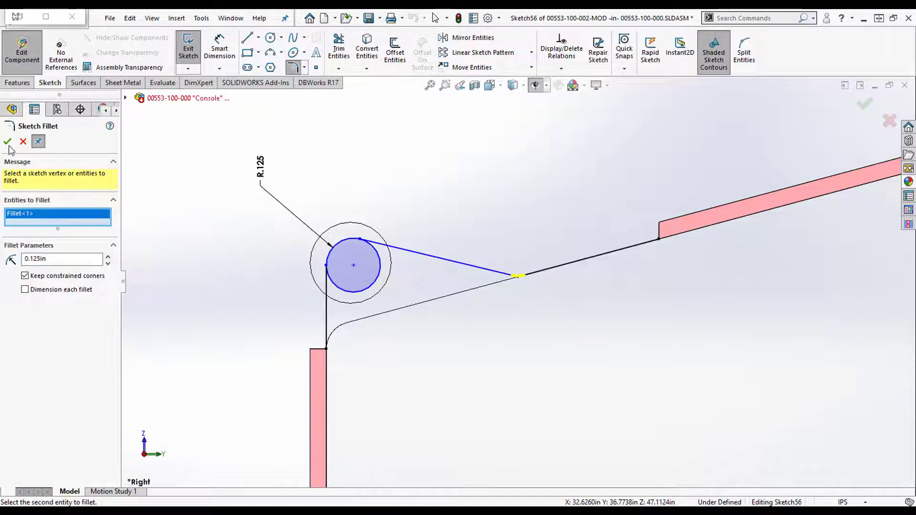
pyautogui.click(8, 143)
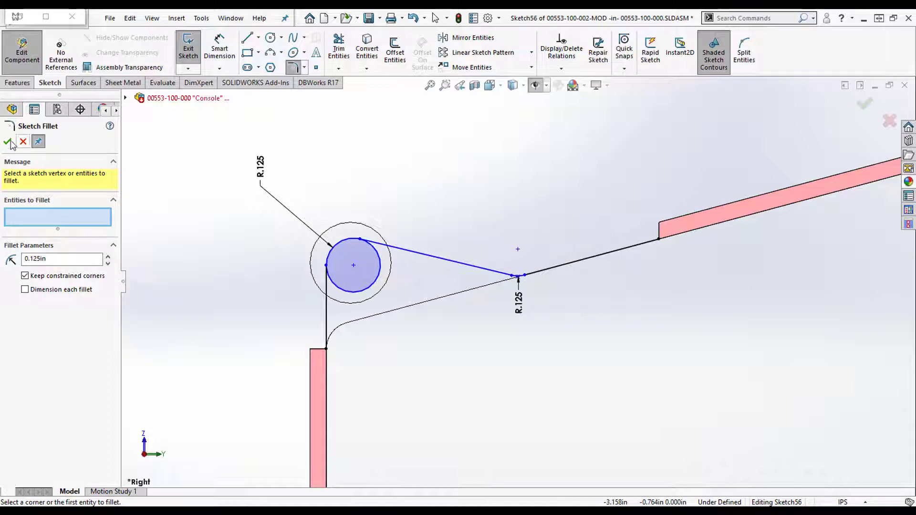
pyautogui.press('Escape')
pyautogui.scroll(3, 529, 264)
pyautogui.scroll(3, 528, 265)
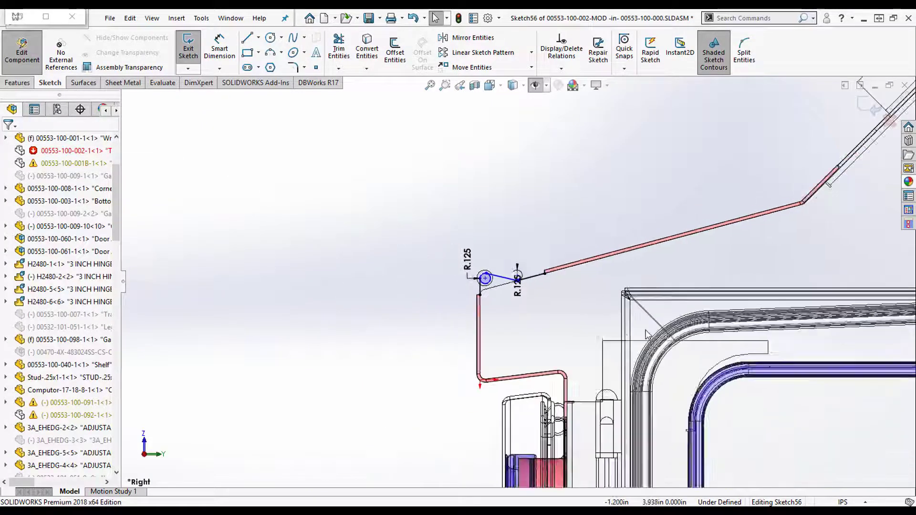
pyautogui.scroll(4, 571, 283)
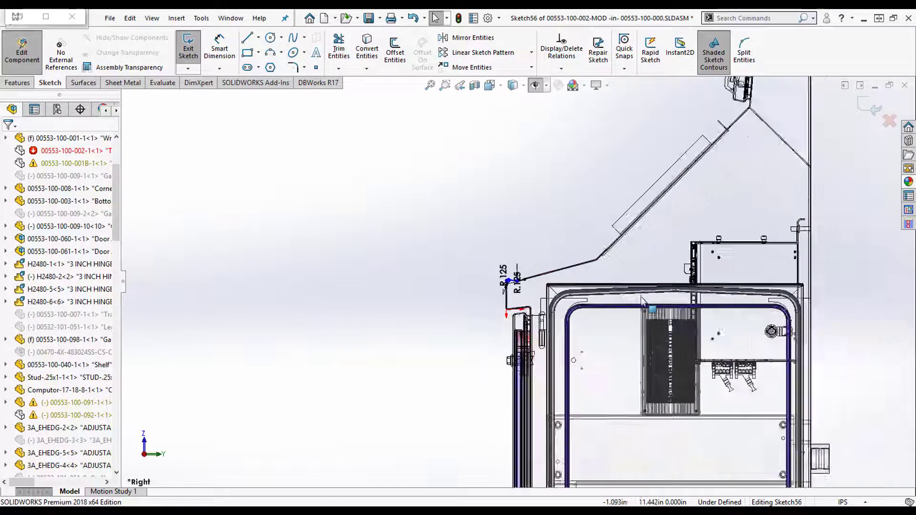
pyautogui.scroll(2, 583, 249)
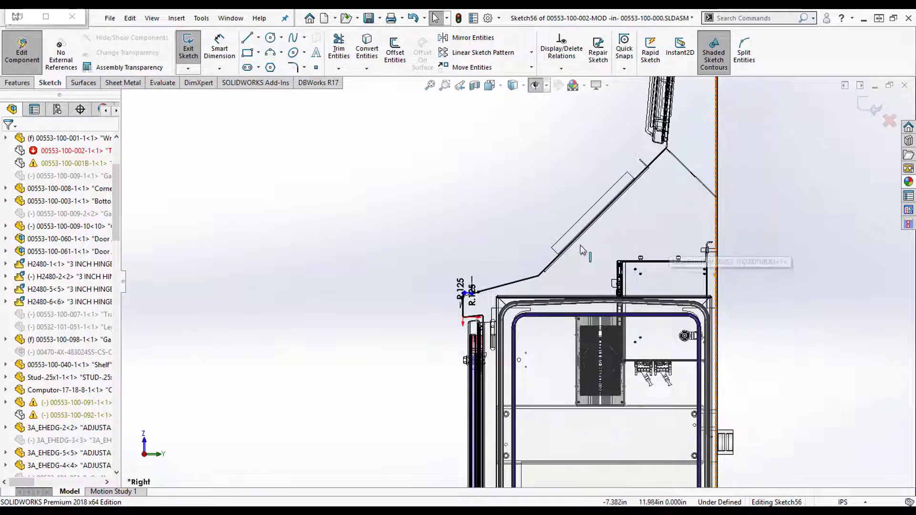
pyautogui.scroll(2, 549, 303)
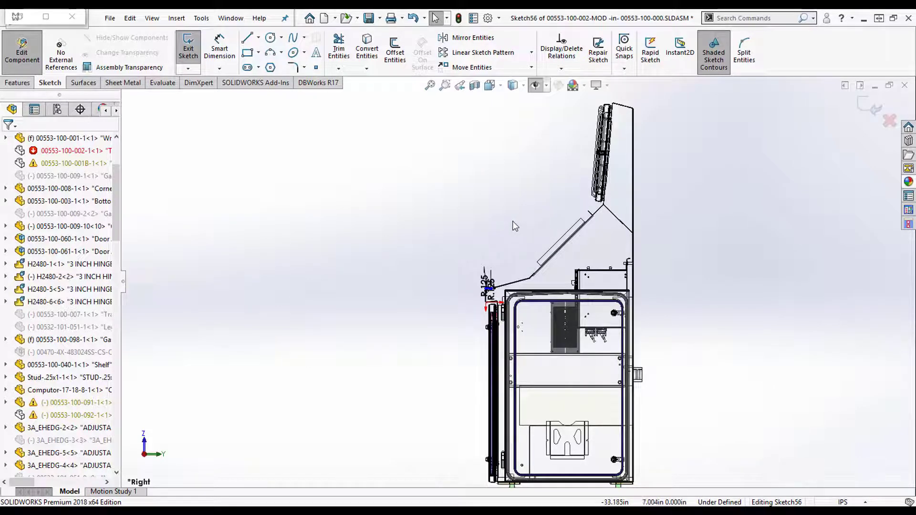
# Toggle Isometric (Ctrl+7) and Normal To (Ctrl+8), ending isometric with the Orientation chooser open.
pyautogui.hotkey('ctrl', '7')
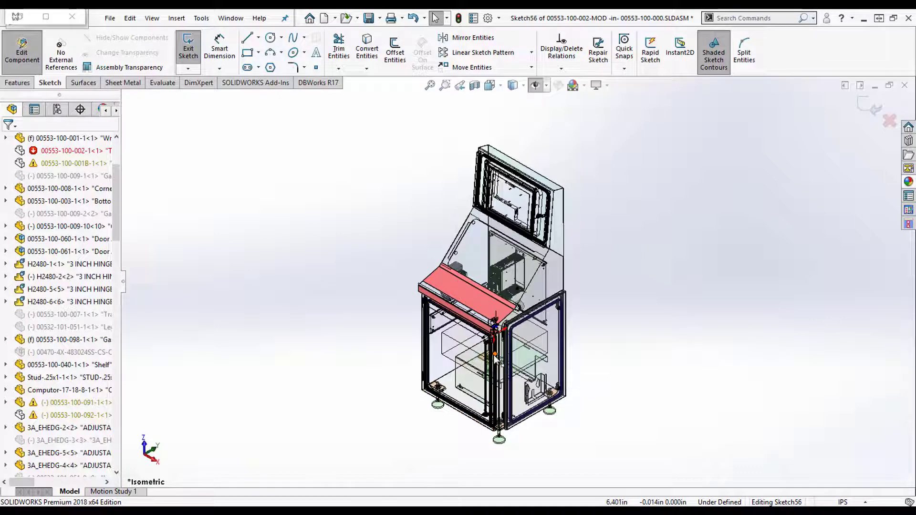
pyautogui.hotkey('ctrl', '8')
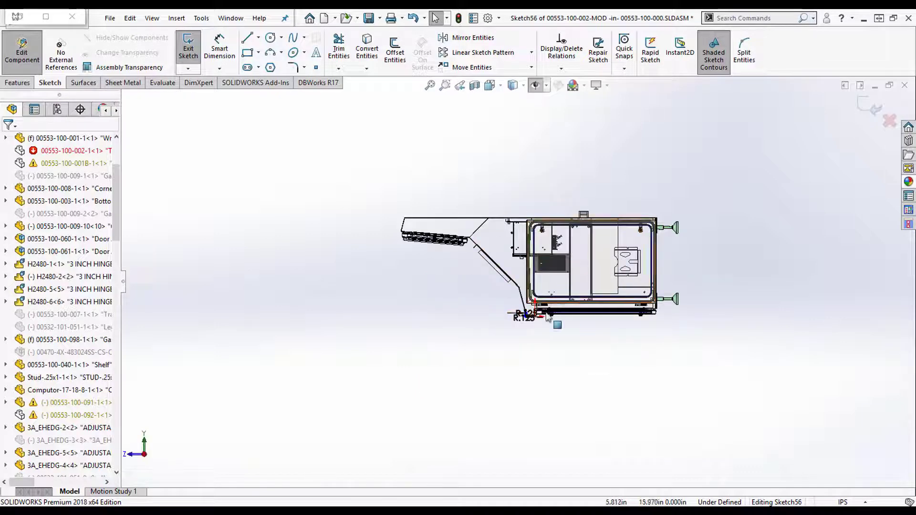
pyautogui.scroll(-10, 547, 319)
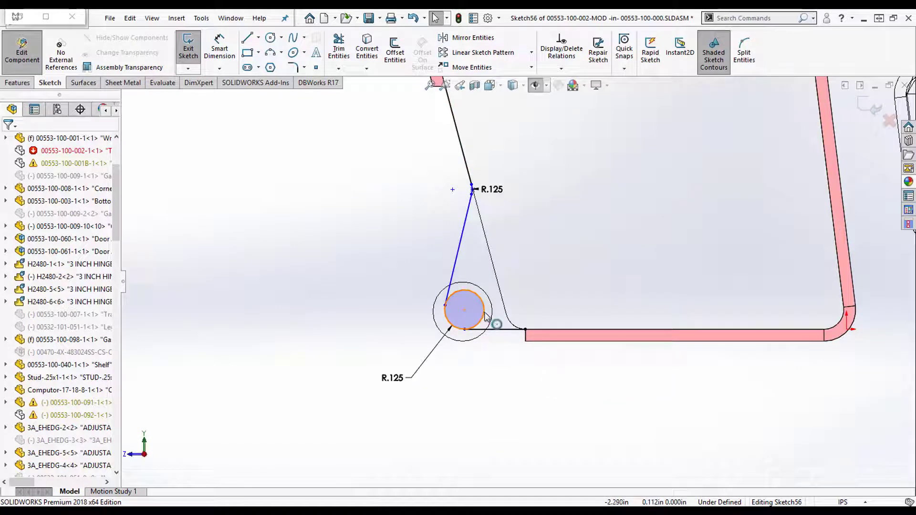
pyautogui.scroll(10, 486, 317)
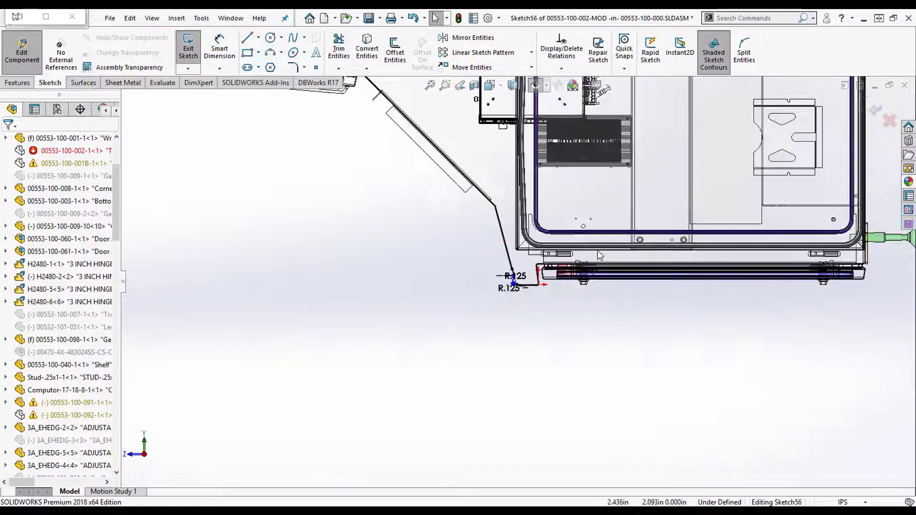
pyautogui.scroll(5, 600, 255)
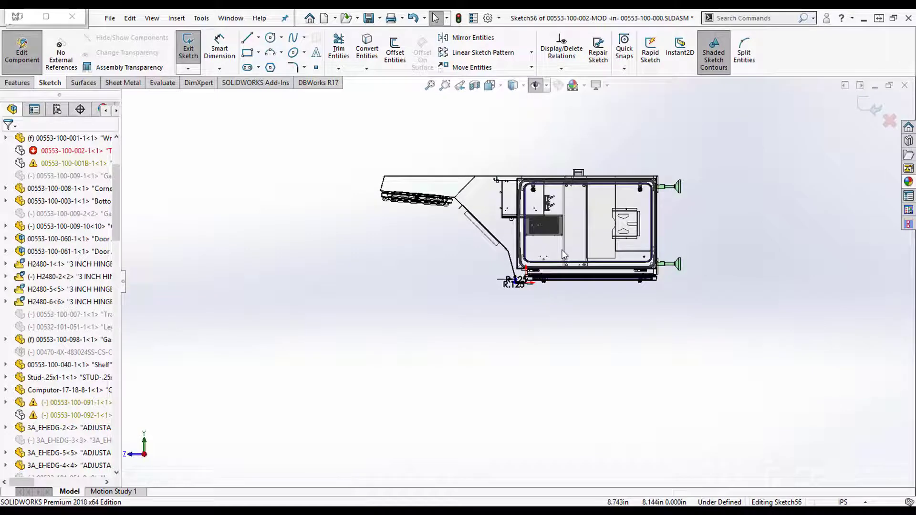
pyautogui.hotkey('ctrl', '7')
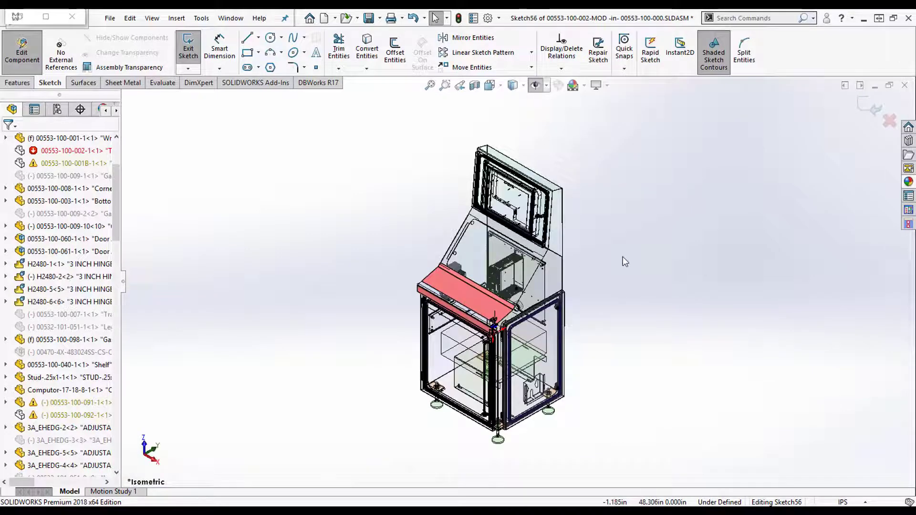
pyautogui.press('space')
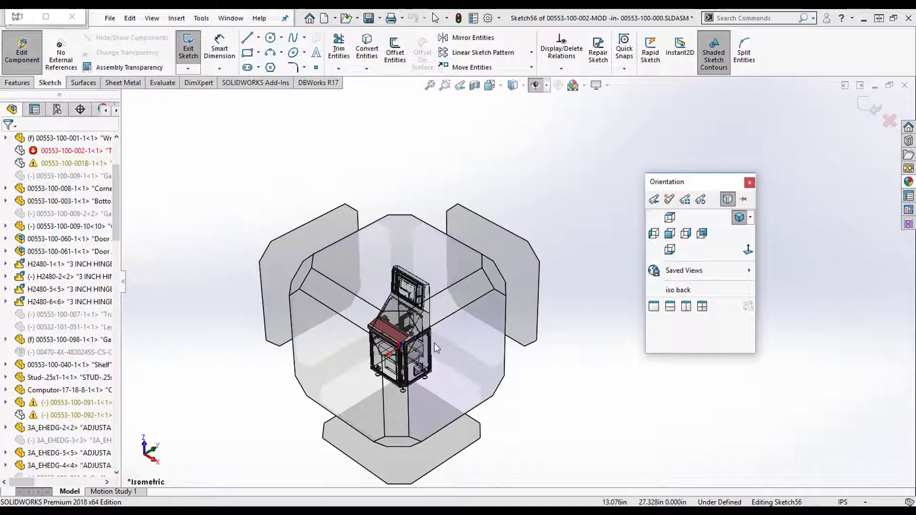
# Set the Right view from the Orientation cube, revisiting it after Previous View and an orbit.
pyautogui.moveTo(434, 343)
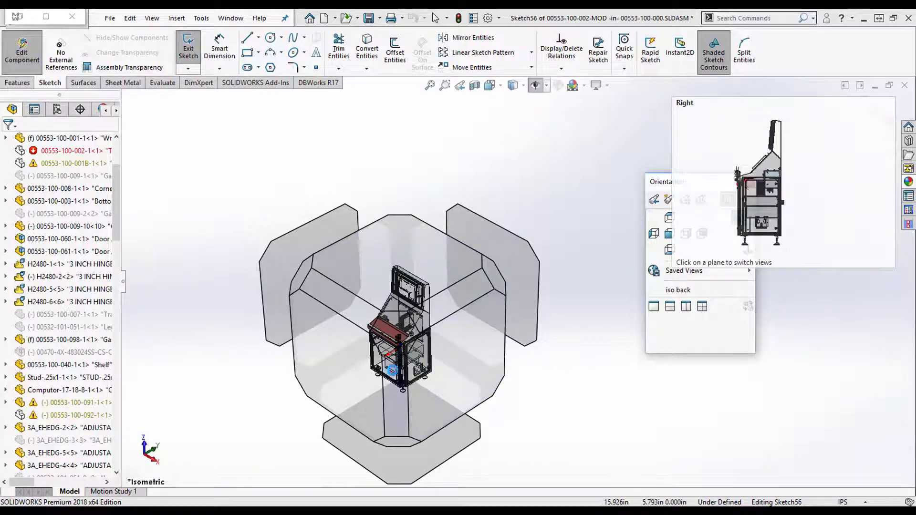
pyautogui.click(461, 351)
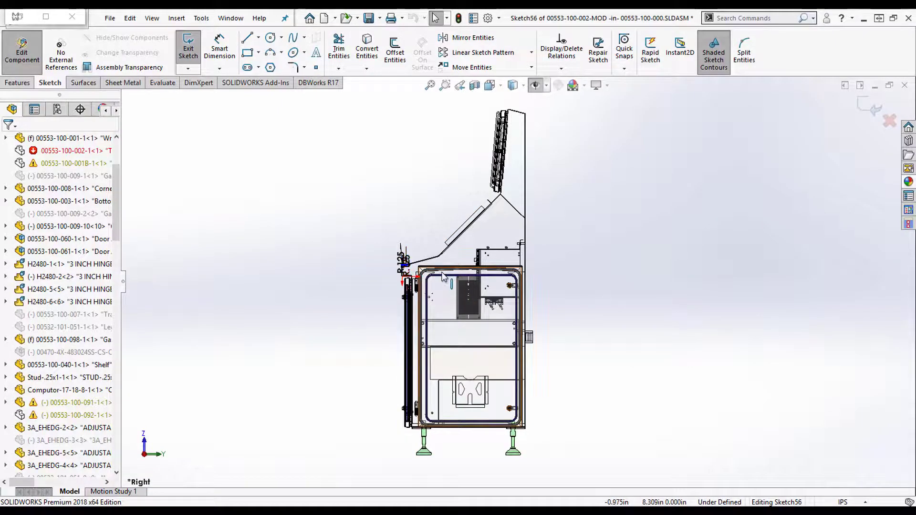
pyautogui.click(459, 85)
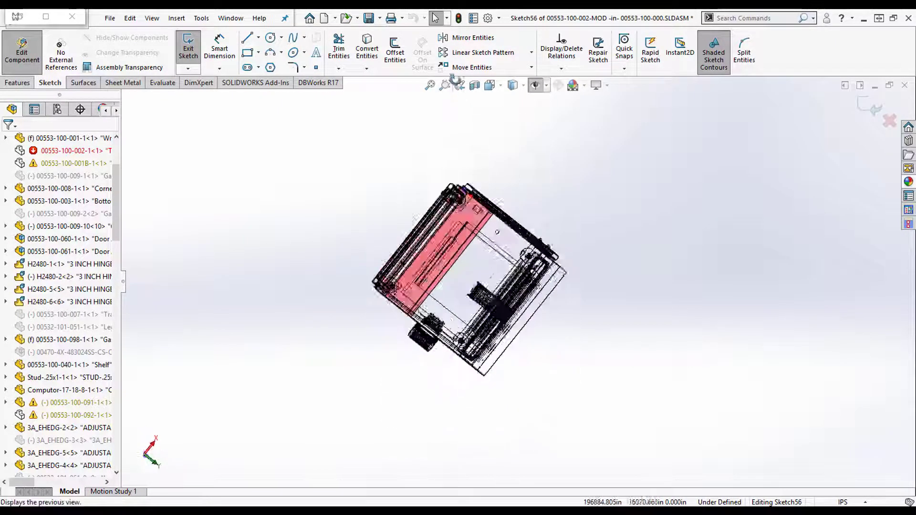
pyautogui.press('space')
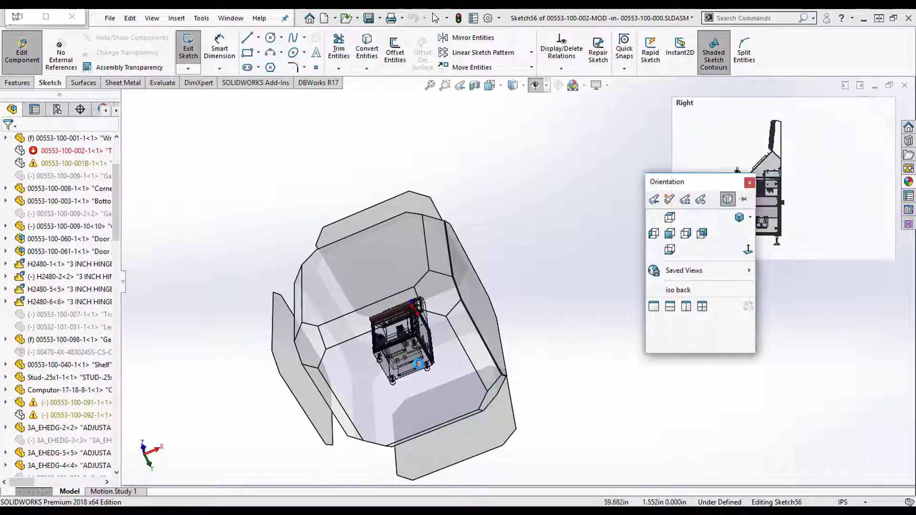
pyautogui.moveTo(695, 119); pyautogui.dragTo(625, 359, button='middle')
pyautogui.press('space')
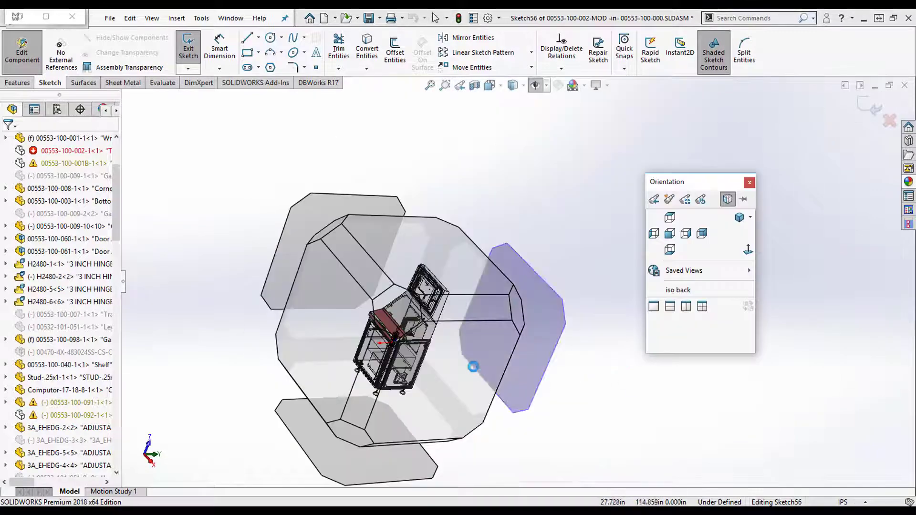
pyautogui.click(453, 353)
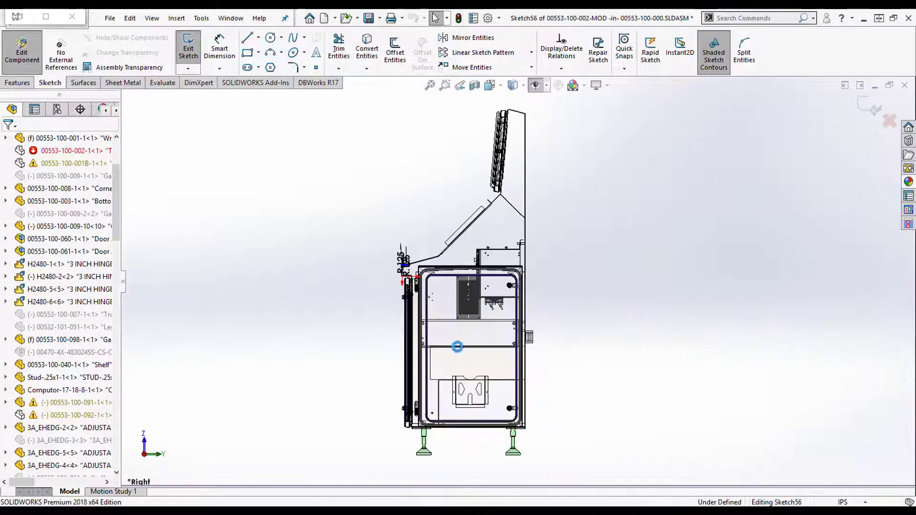
pyautogui.scroll(-5, 446, 281)
pyautogui.scroll(-10, 447, 283)
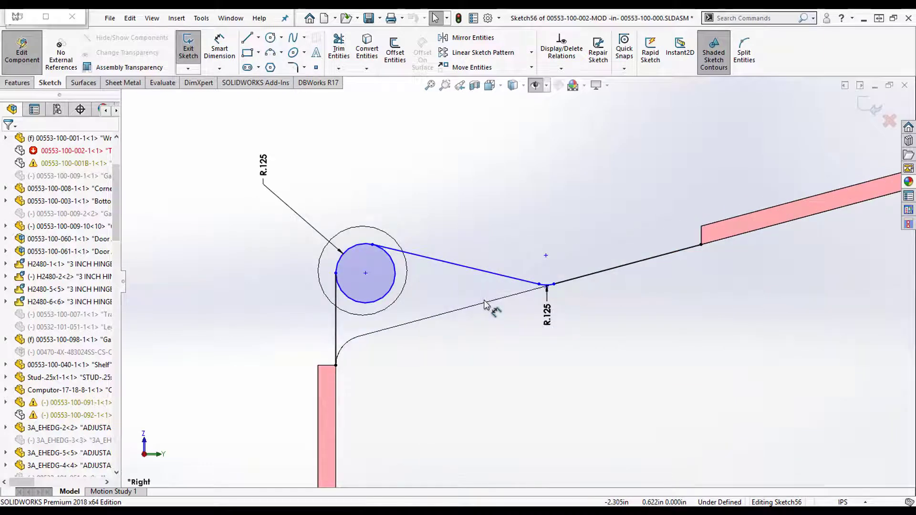